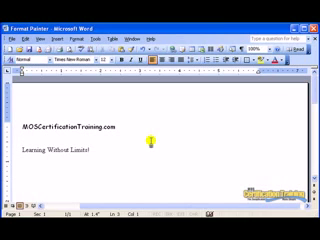
Place the insertion point inside the bold Comic Sans MOSCertificationTraining.com heading
{"action": "left_click", "coordinate": [87, 126]}
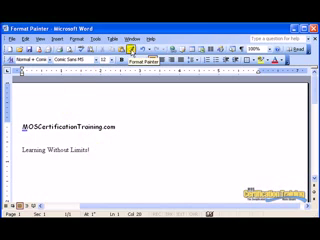
Copy the heading's formatting with Format Painter and paint it onto 'Learning'
{"action": "left_click", "coordinate": [132, 50]}
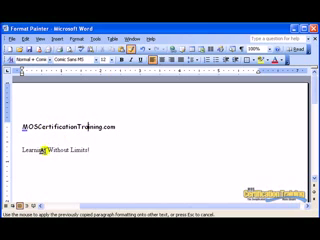
{"action": "left_click_drag", "start_coordinate": [46, 150], "coordinate": [21, 150]}
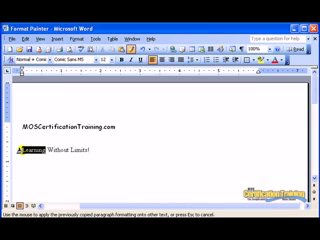
{"action": "left_click_drag", "start_coordinate": [20, 150], "coordinate": [22, 150]}
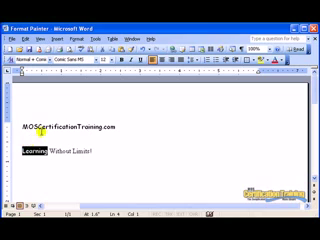
Copy the heading's formatting again and paint it onto 'Without Limits'
{"action": "left_click", "coordinate": [42, 127]}
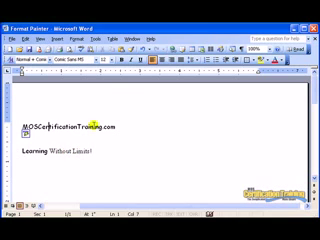
{"action": "left_click", "coordinate": [130, 48]}
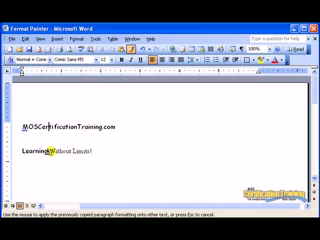
{"action": "left_click_drag", "start_coordinate": [49, 150], "coordinate": [97, 150]}
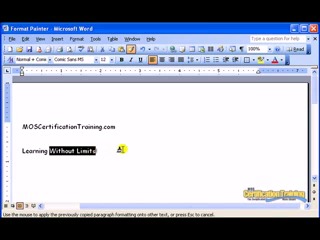